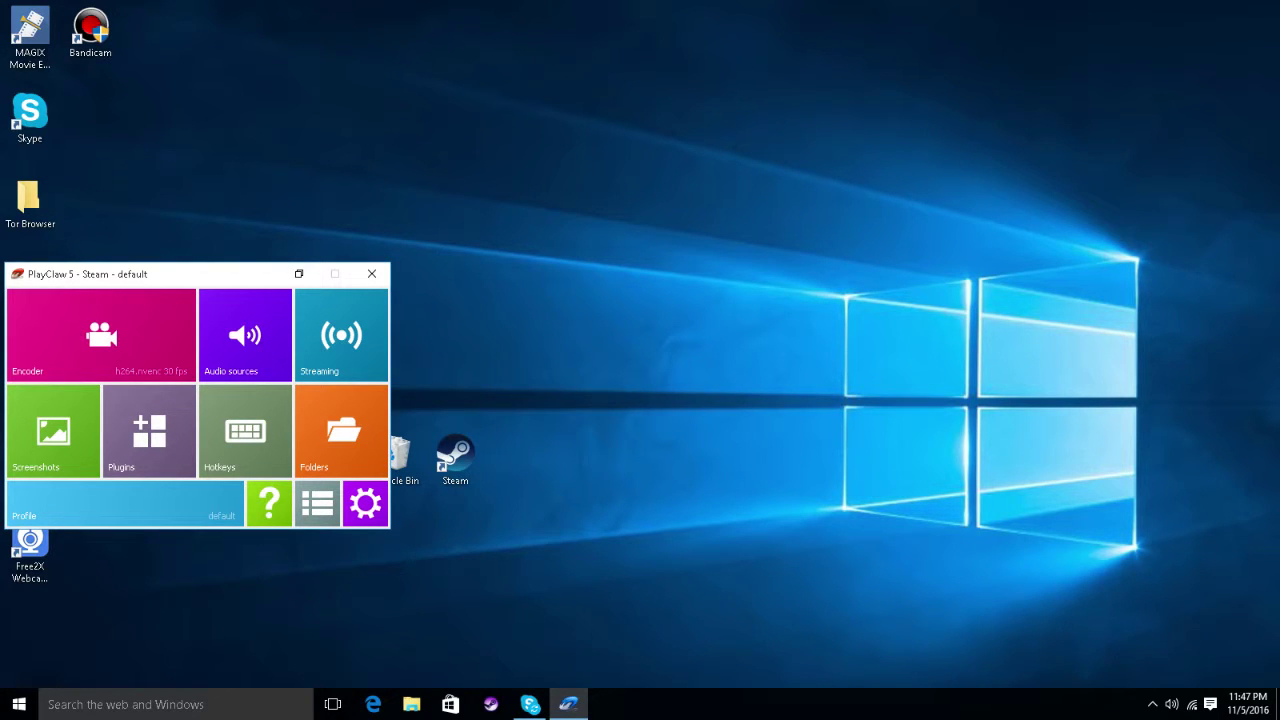
# Step: Minimize the PlayClaw 5 window to reveal the desktop shortcuts
pyautogui.click(335, 273)
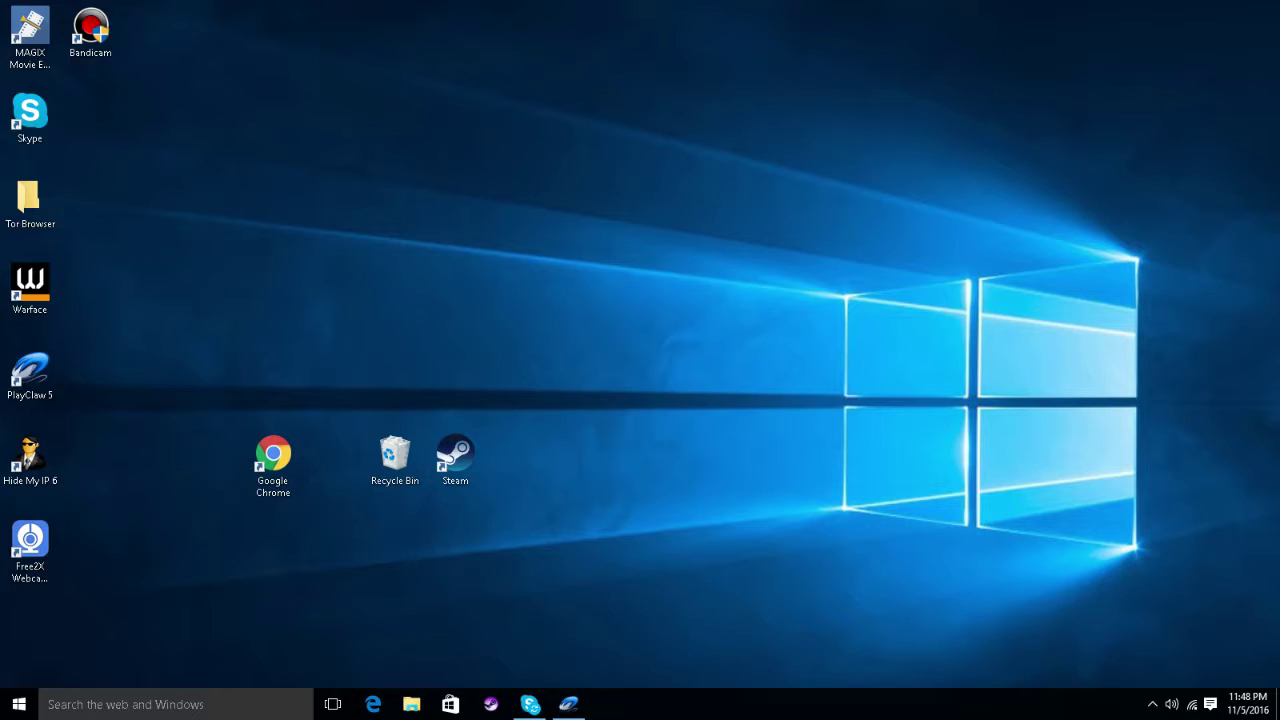
# Step: Open the Tor Browser folder from the desktop and centre its window
pyautogui.click(30, 203)
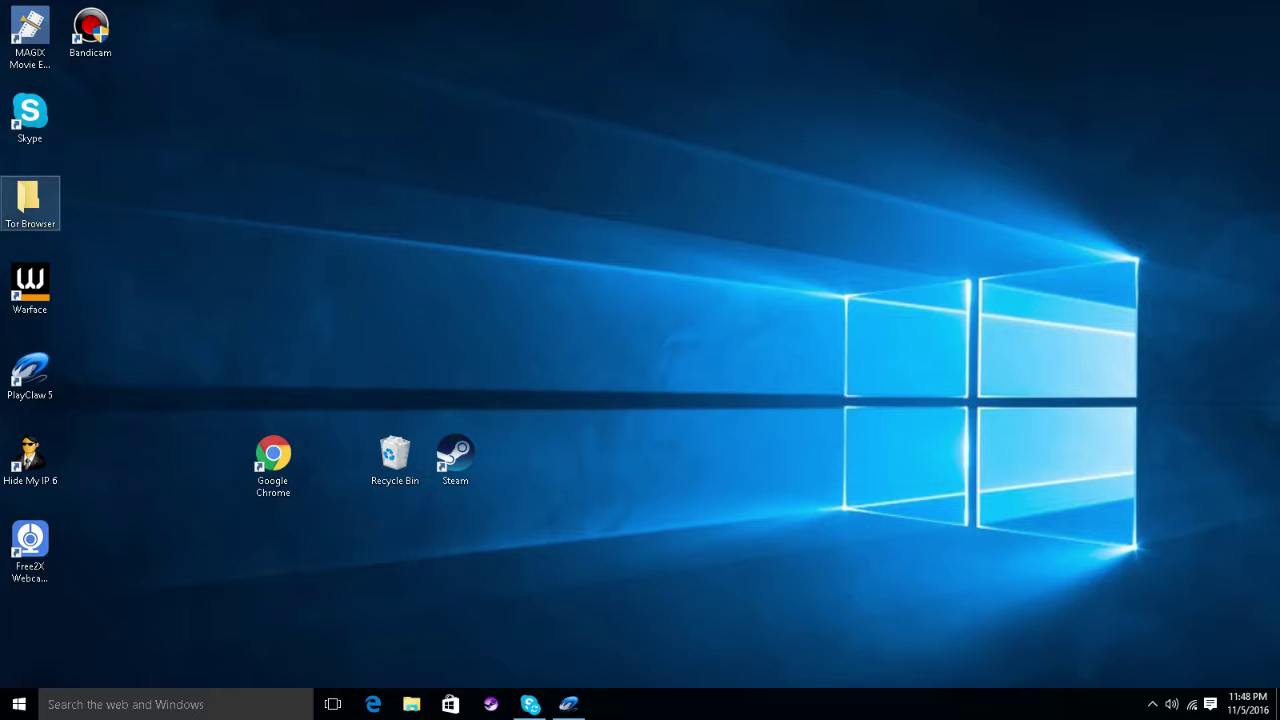
pyautogui.rightClick(30, 208)
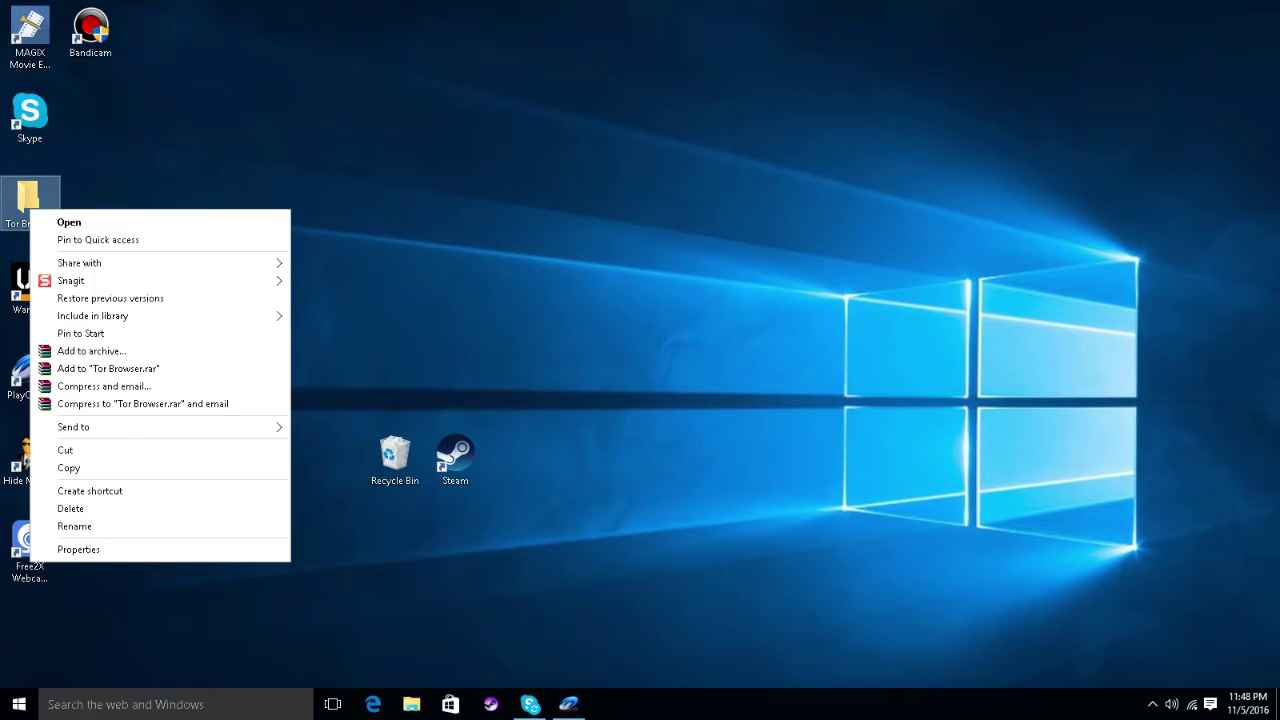
pyautogui.click(69, 222)
pyautogui.moveTo(450, 12); pyautogui.dragTo(731, 100)
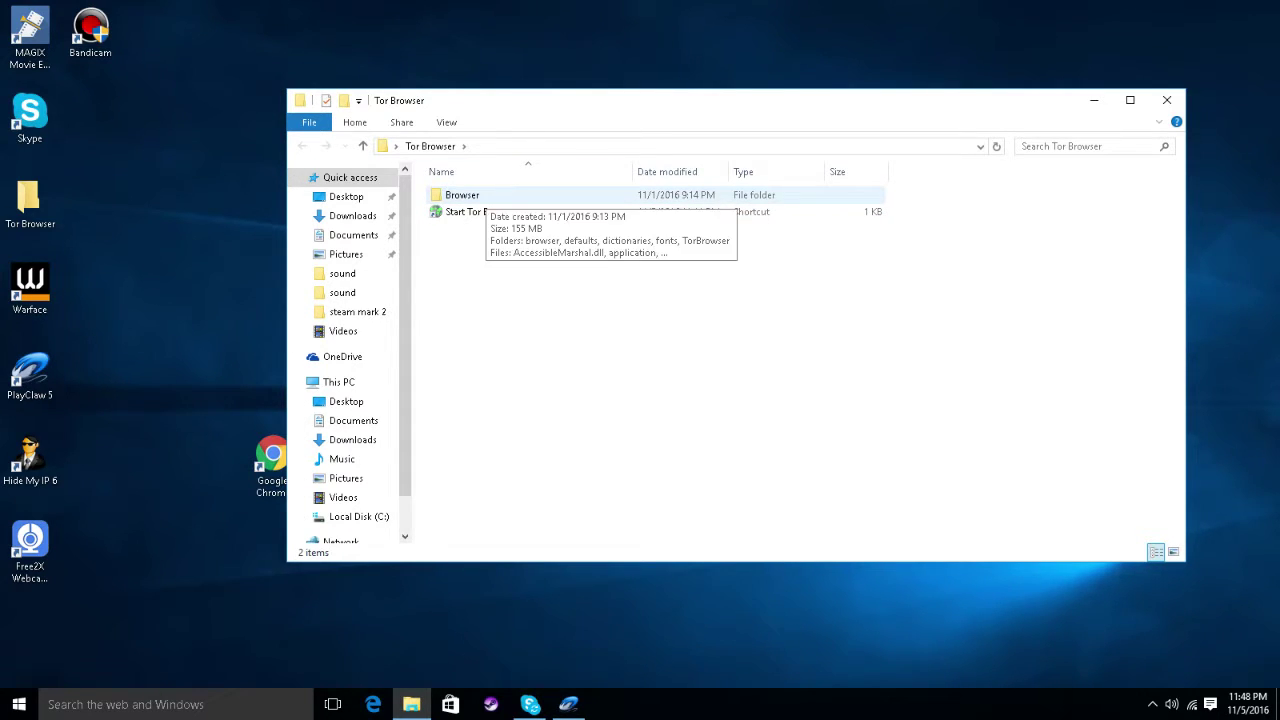
# Step: Launch Start Tor Browser from the folder, then minimize the folder window
pyautogui.rightClick(505, 214)
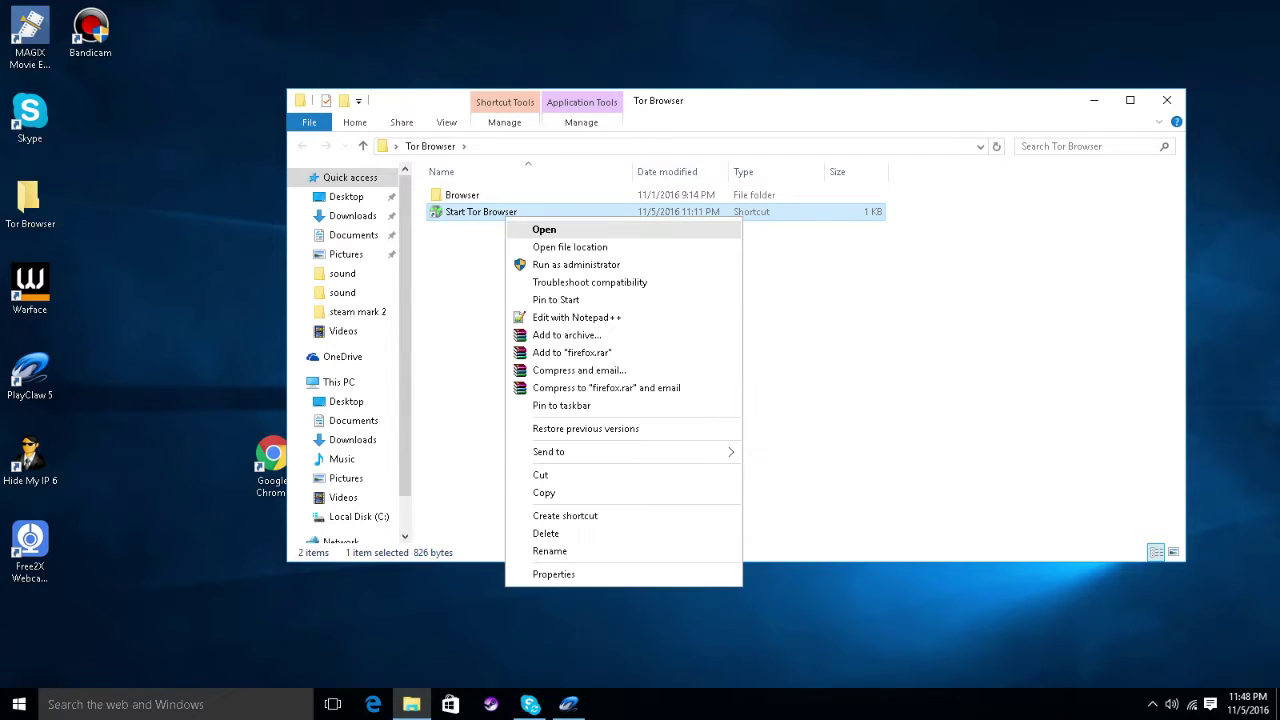
pyautogui.click(570, 247)
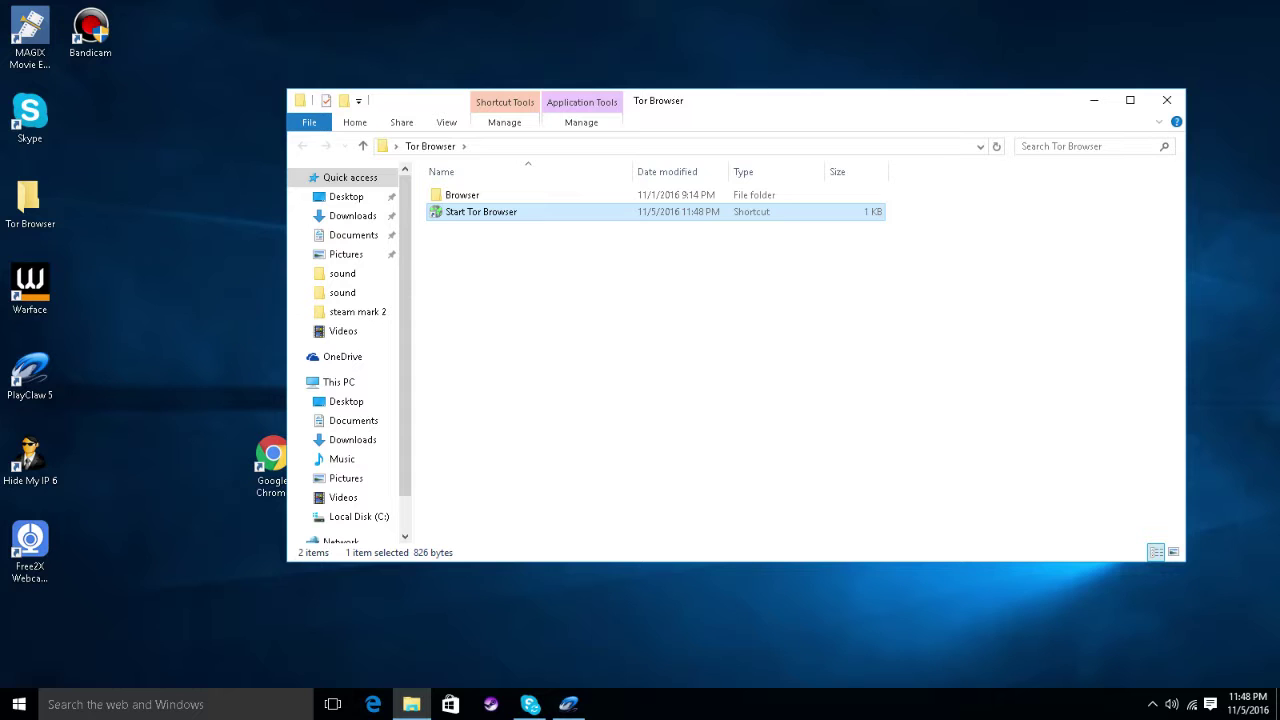
pyautogui.click(1152, 704)
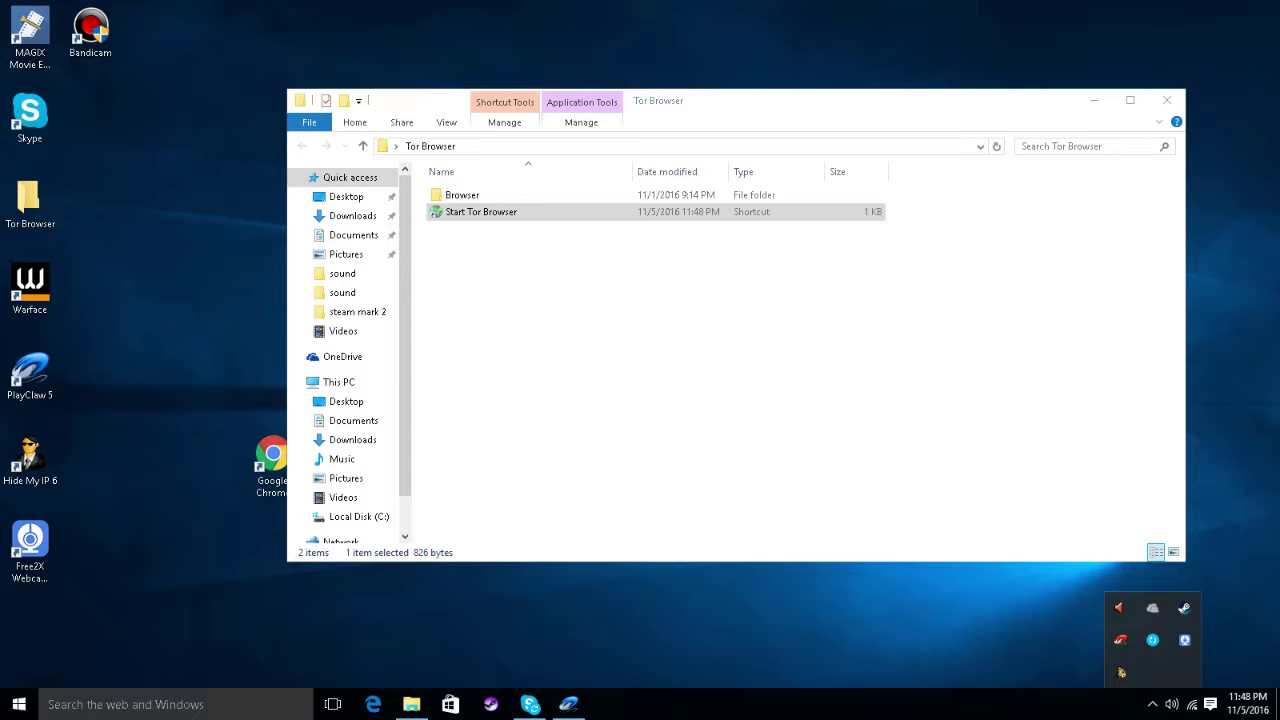
pyautogui.click(30, 203)
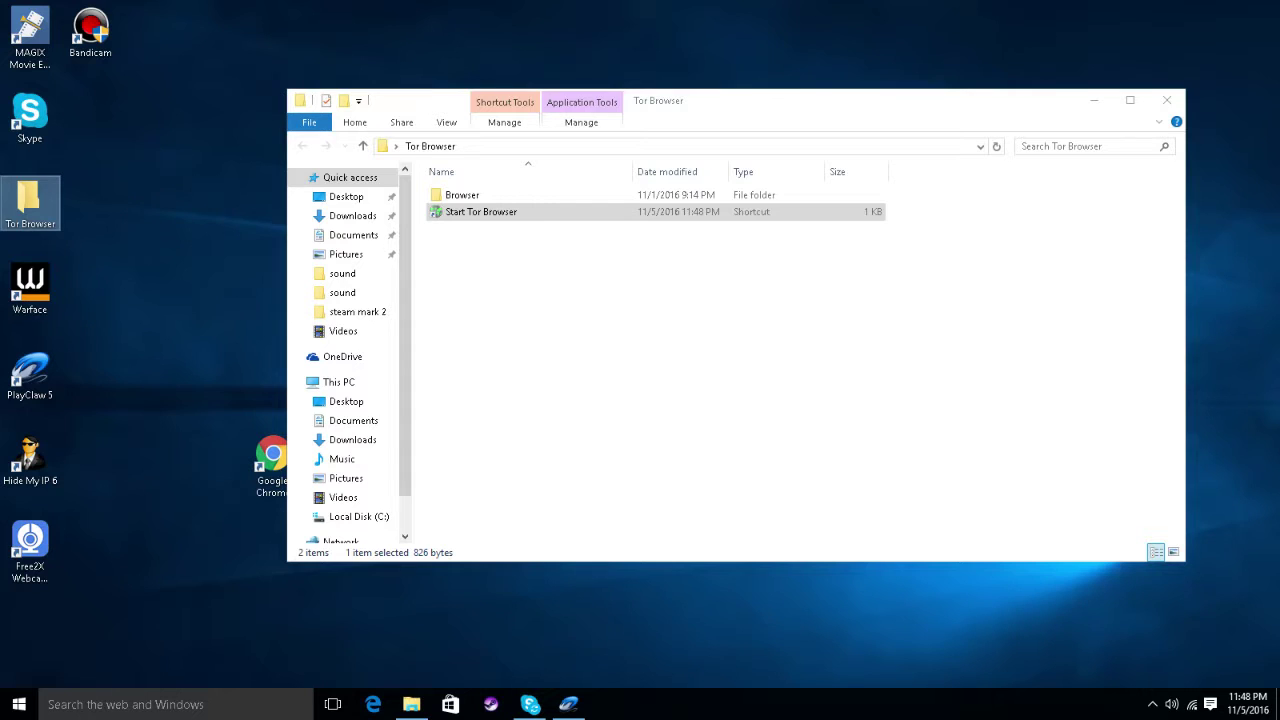
pyautogui.click(1094, 100)
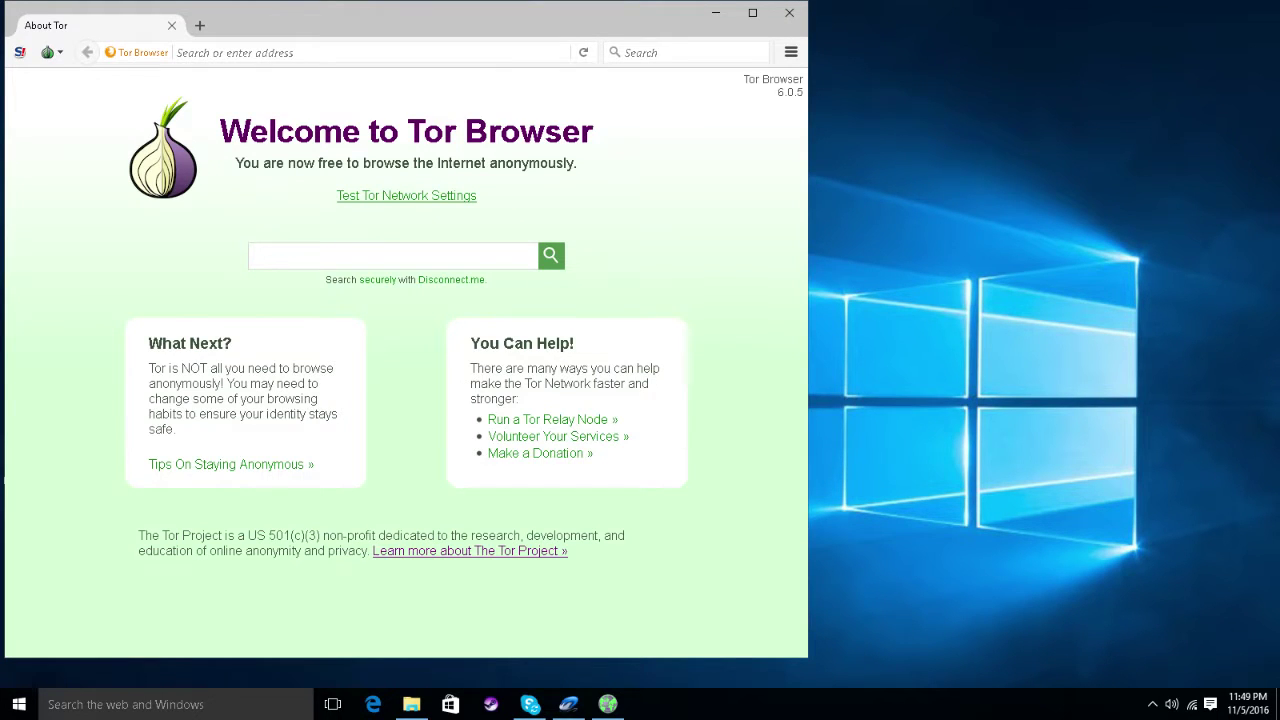
# Step: Snap the Tor Browser window to the left half, dismissing Snap Assist
pyautogui.press('super+Left')
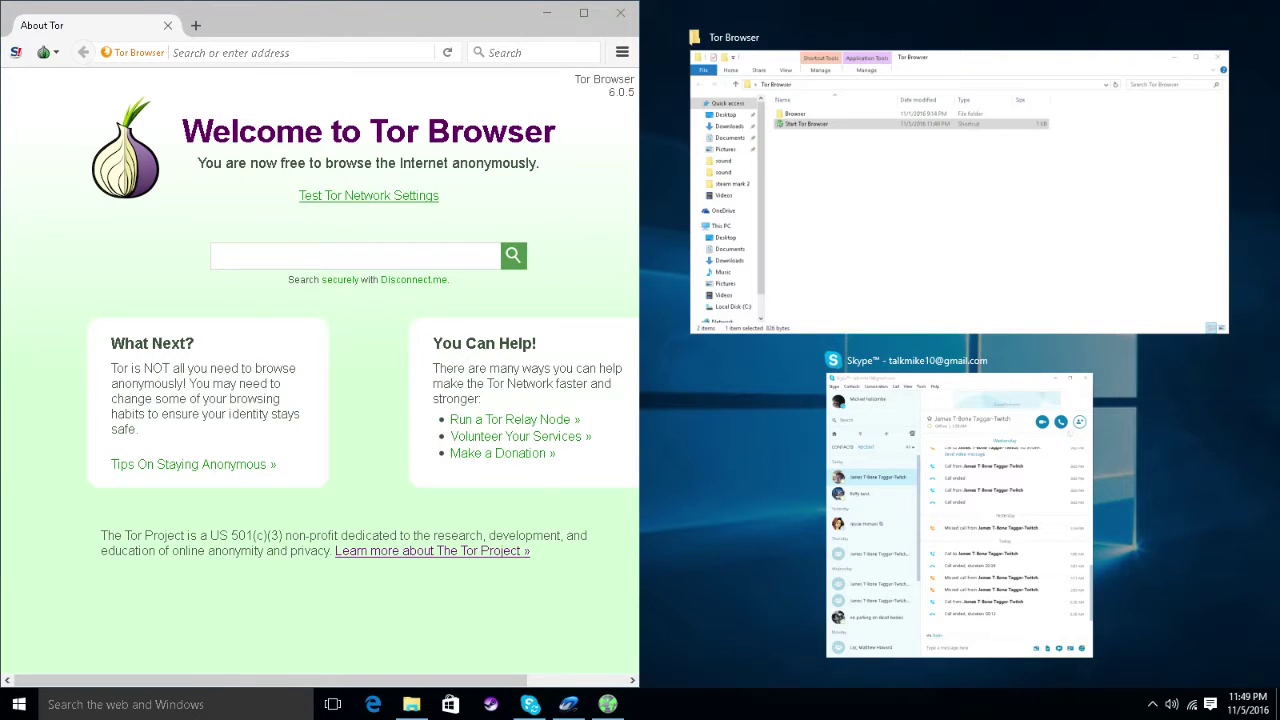
pyautogui.press('Escape')
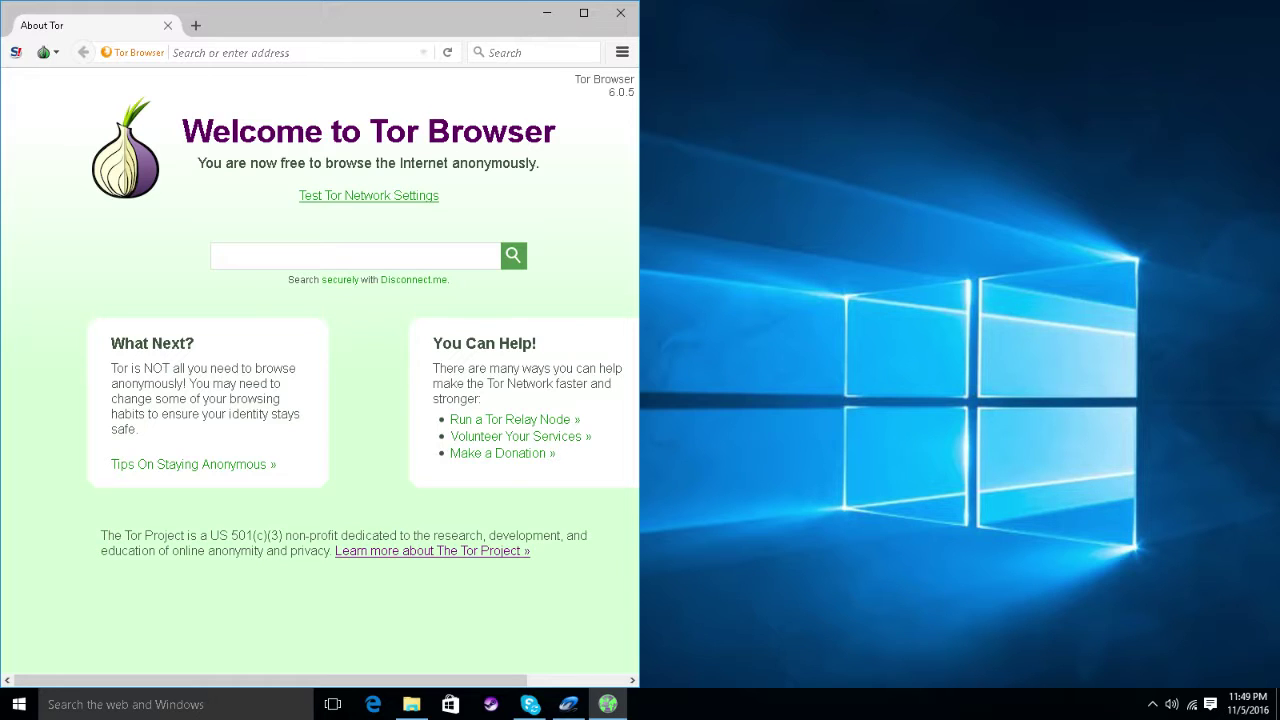
# Step: Search the address bar for 'thehiddenwiki' to list DuckDuckGo results
pyautogui.hotkey('ctrl', 'l')
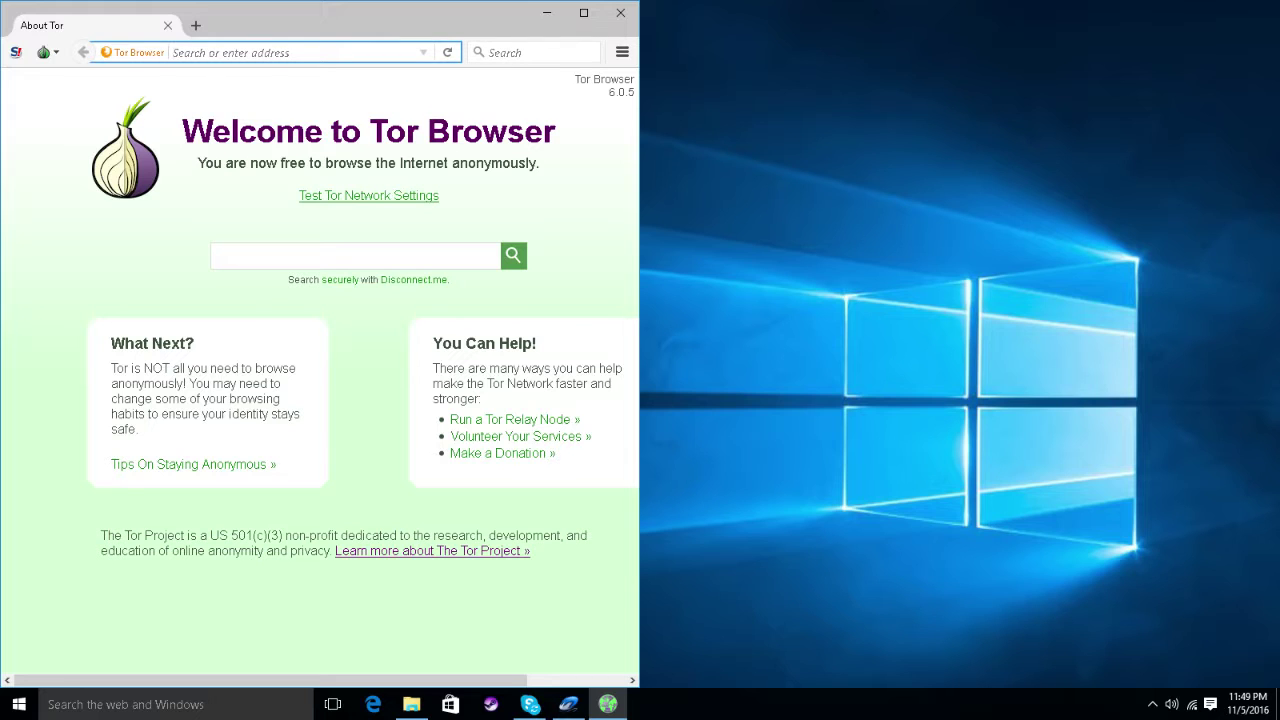
pyautogui.write('the')
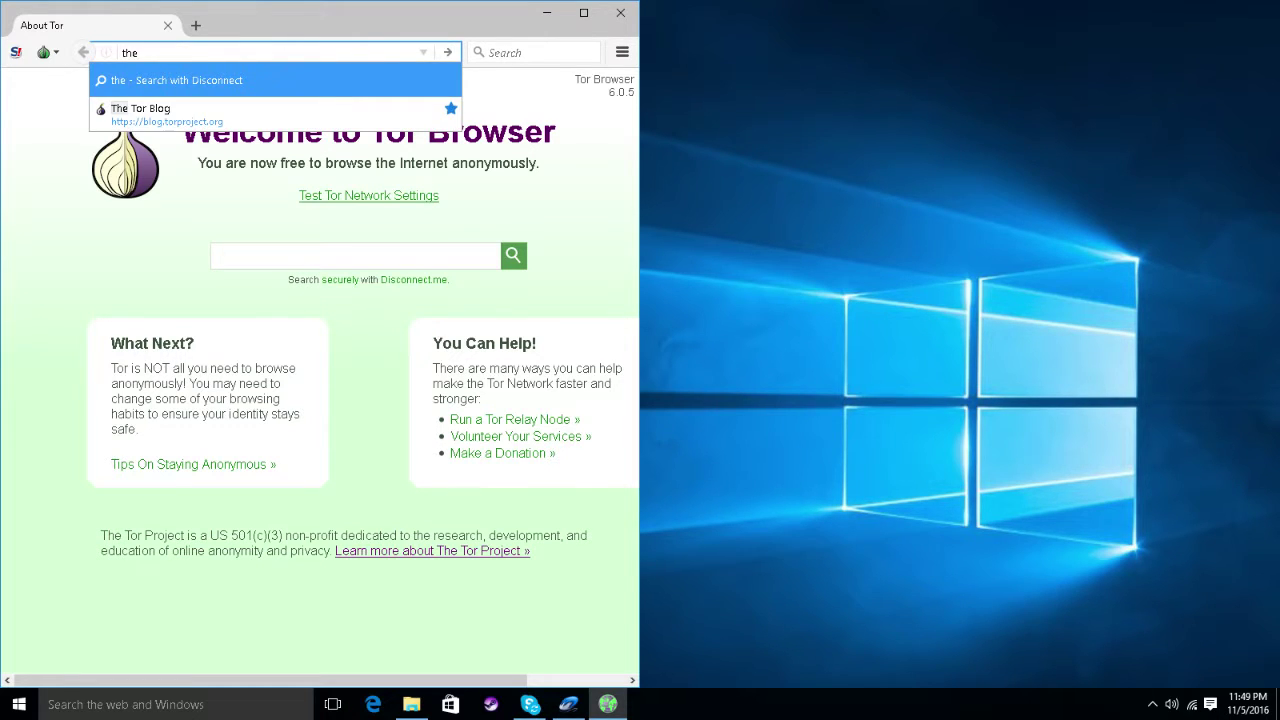
pyautogui.write('hiddenwi')
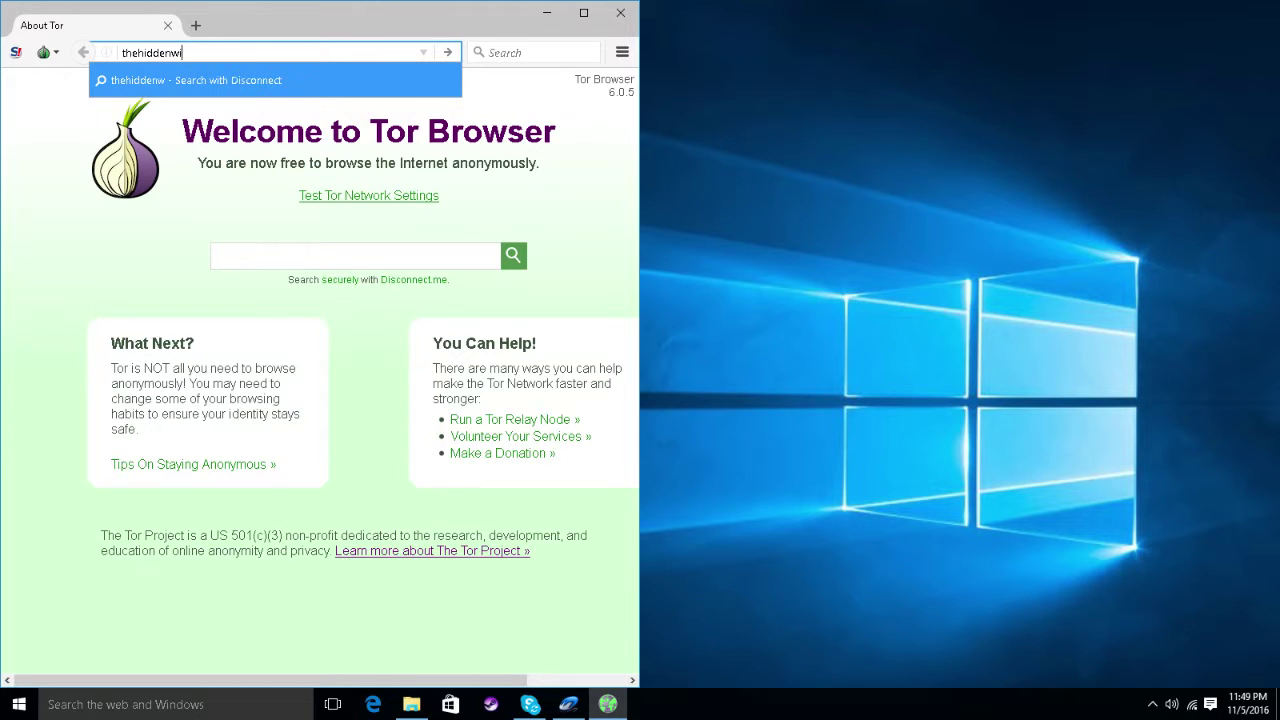
pyautogui.write('ki')
pyautogui.press('Return')
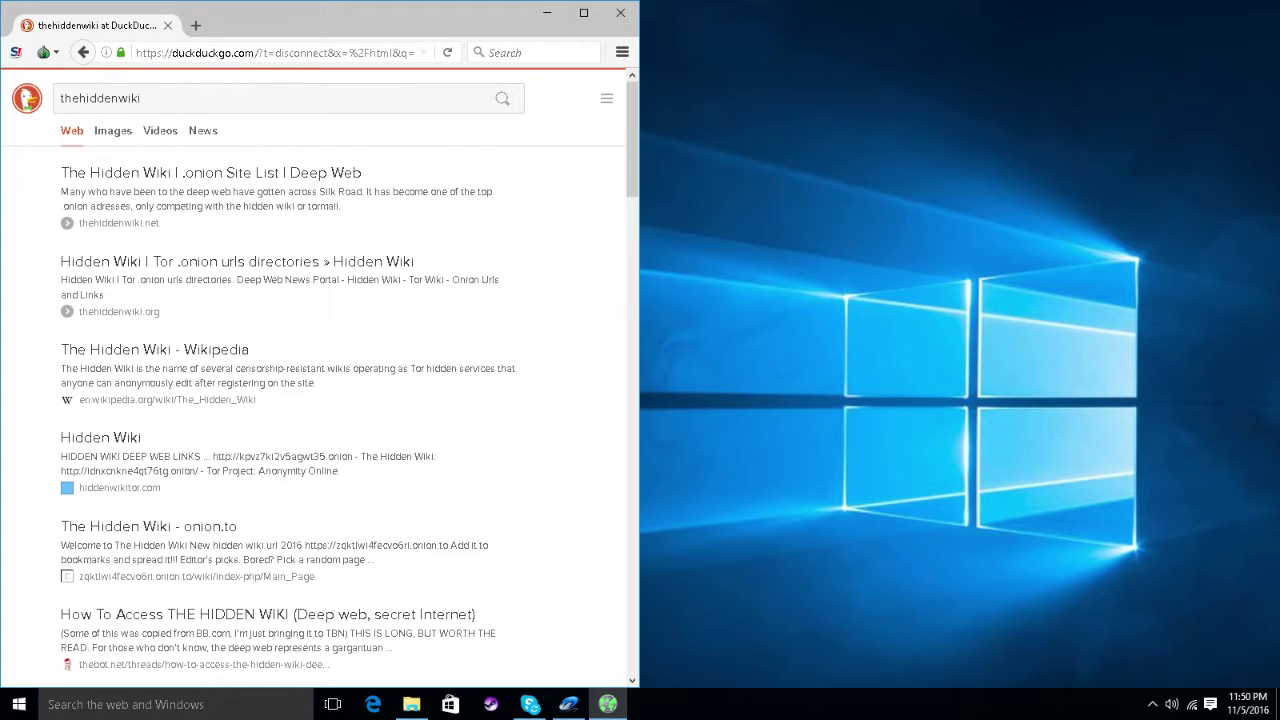
pyautogui.hotkey('ctrl', 'l')
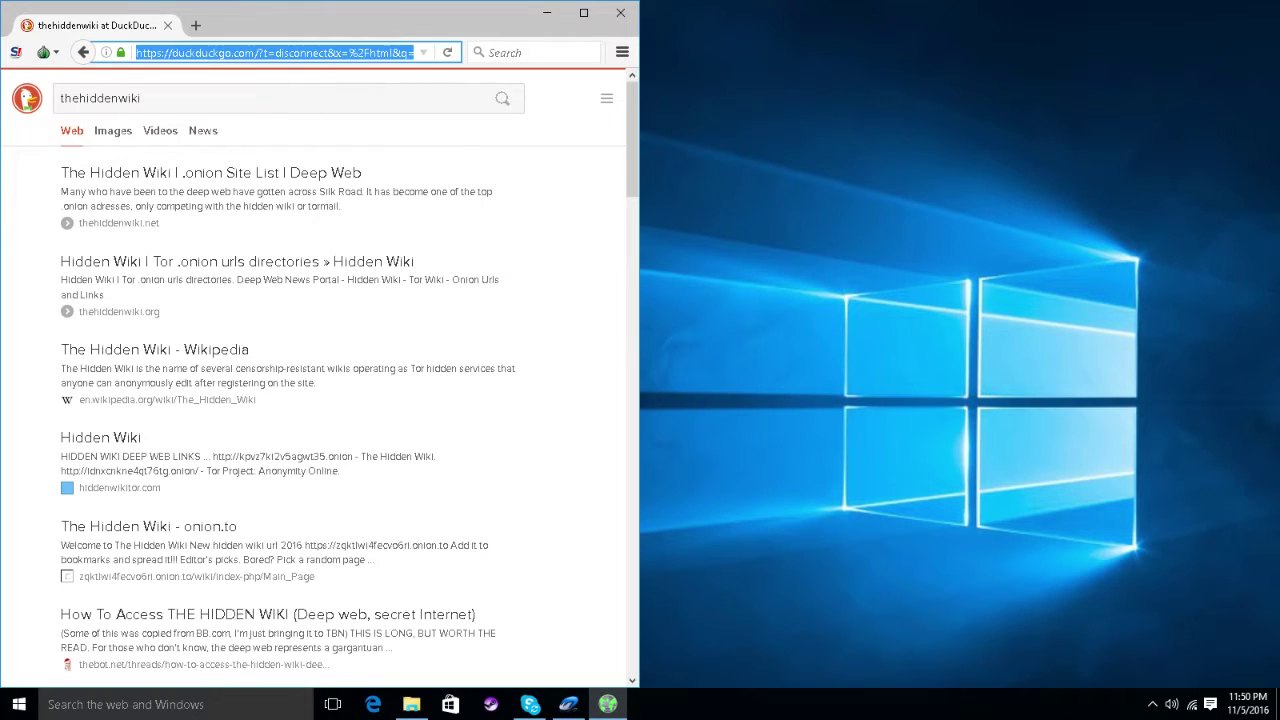
pyautogui.press('Delete')
pyautogui.rightClick(288, 53)
pyautogui.press('Escape')
pyautogui.write('http://thehiddenwiki.org/')
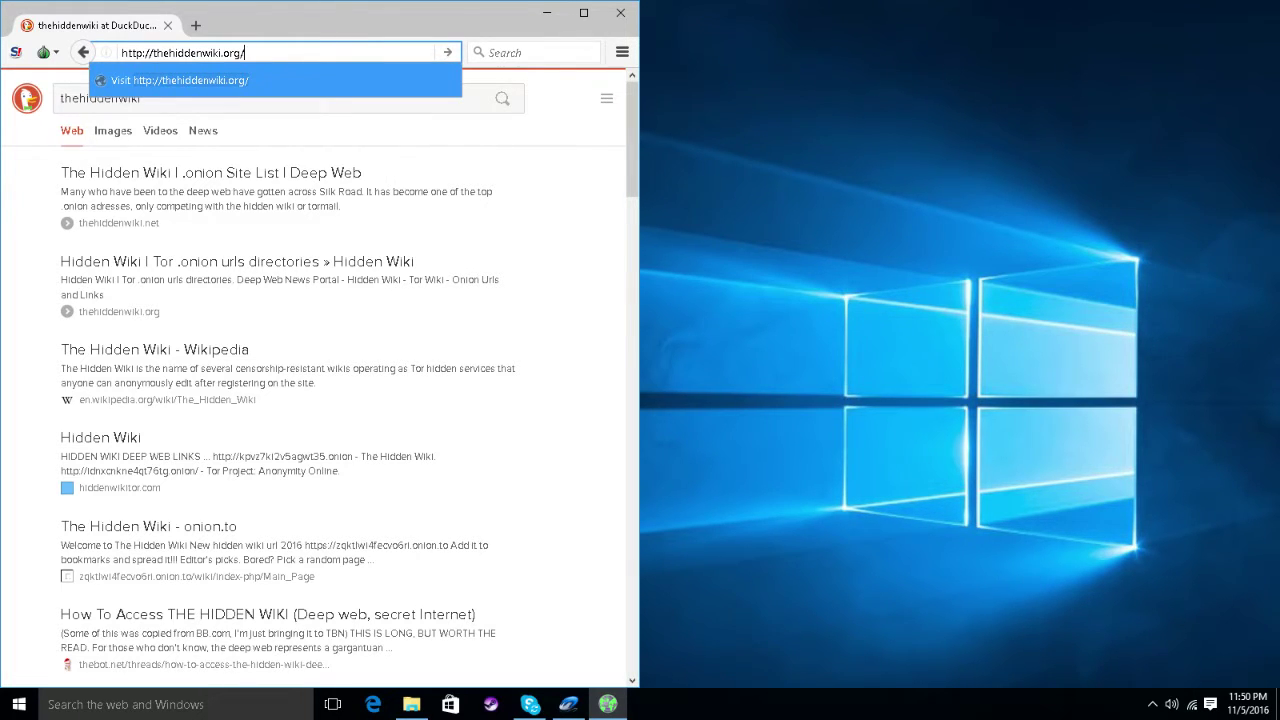
pyautogui.press('Return')
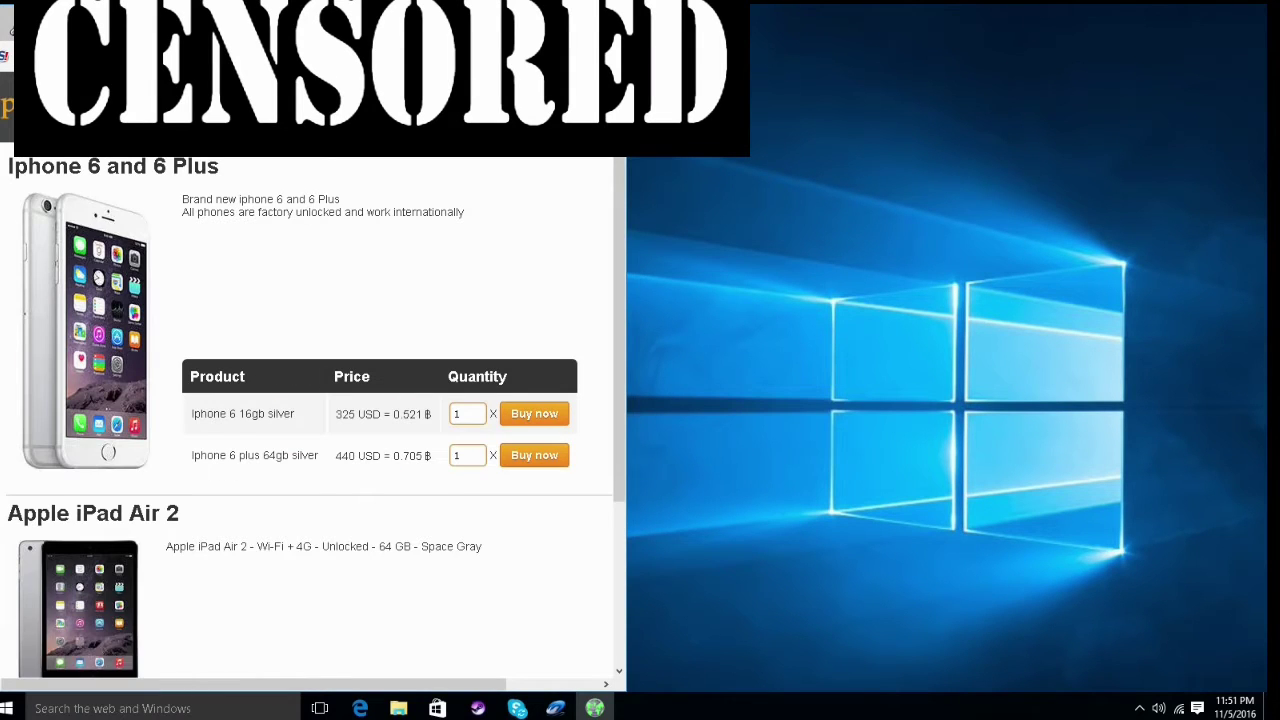
pyautogui.scroll(-2, 310, 420)
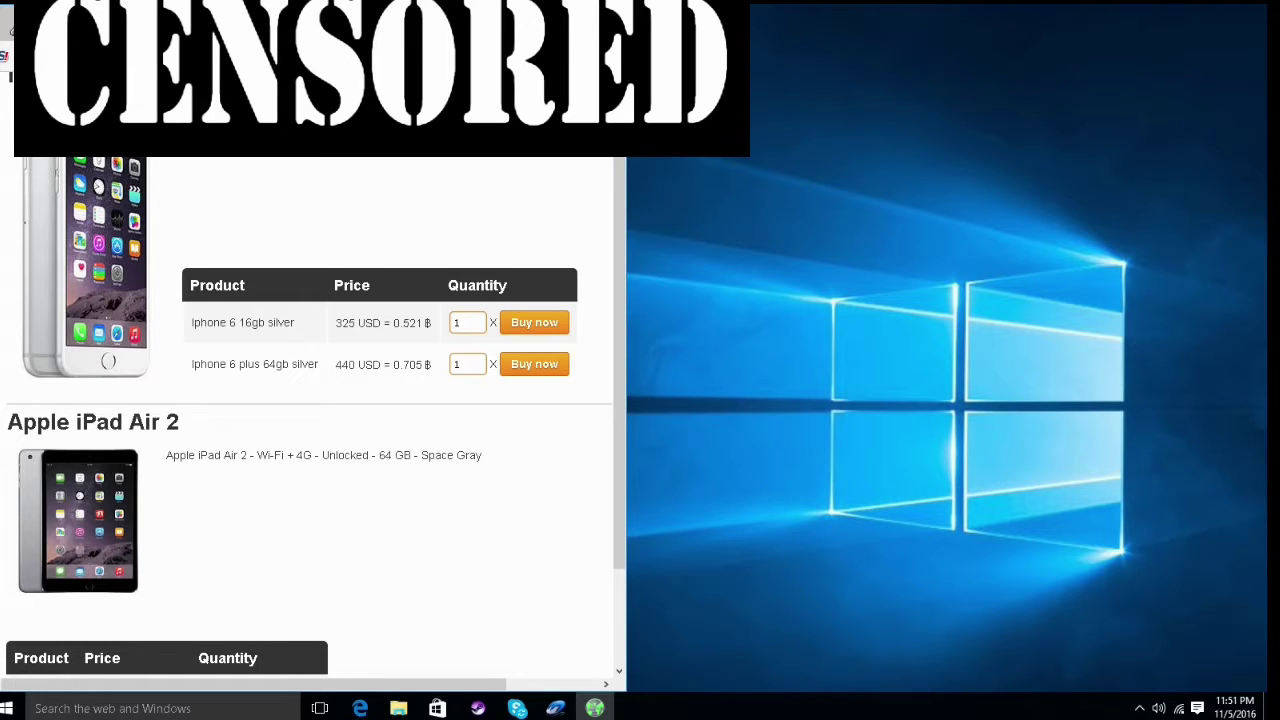
pyautogui.scroll(-2, 310, 420)
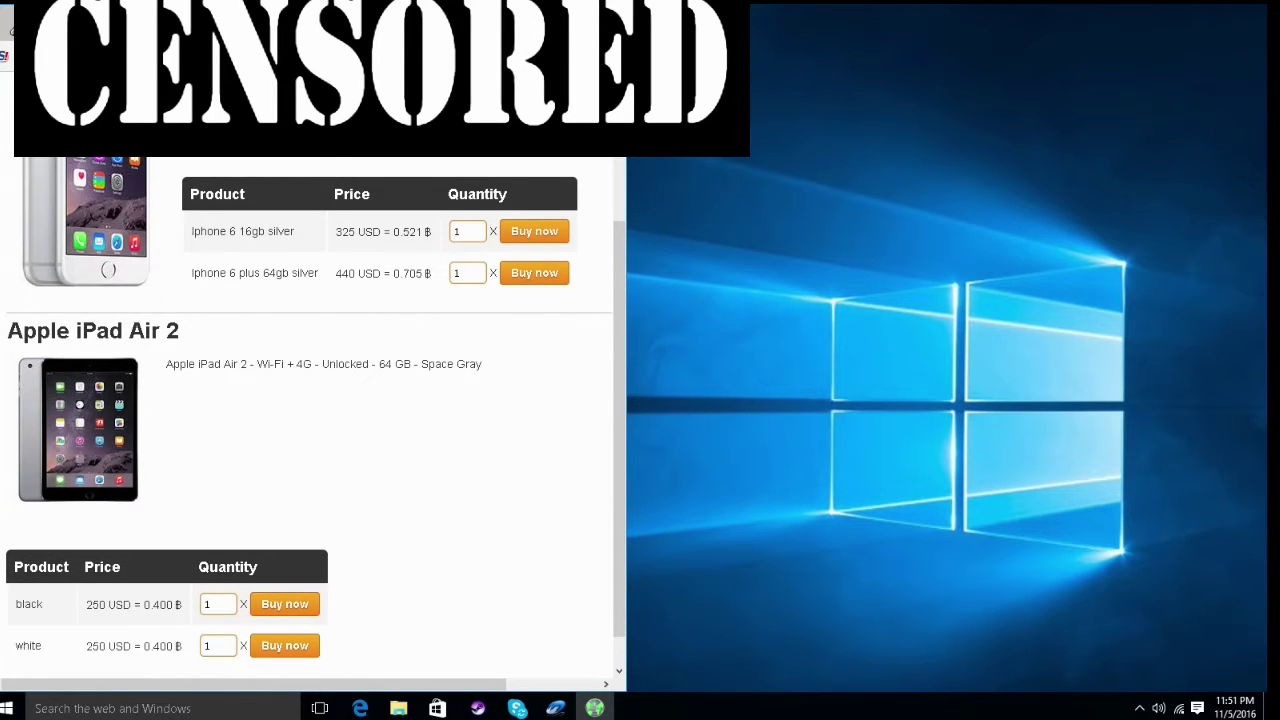
pyautogui.scroll(-1, 310, 420)
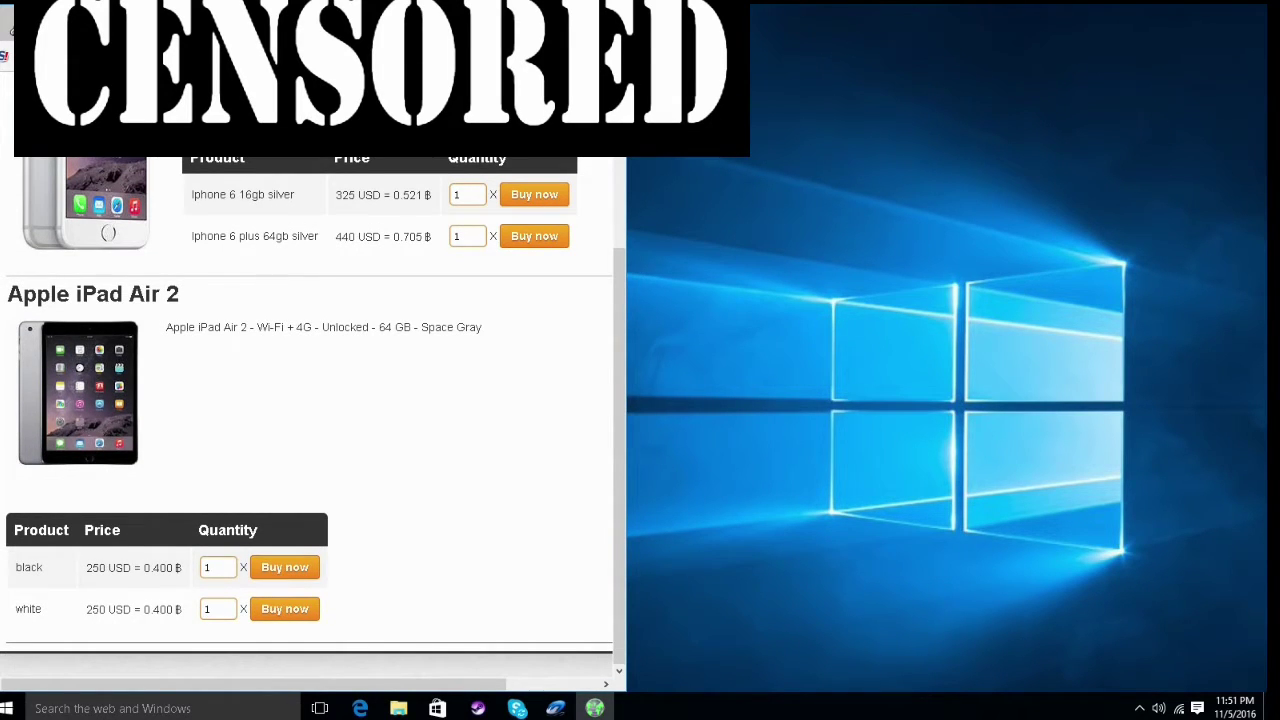
pyautogui.scroll(3, 310, 420)
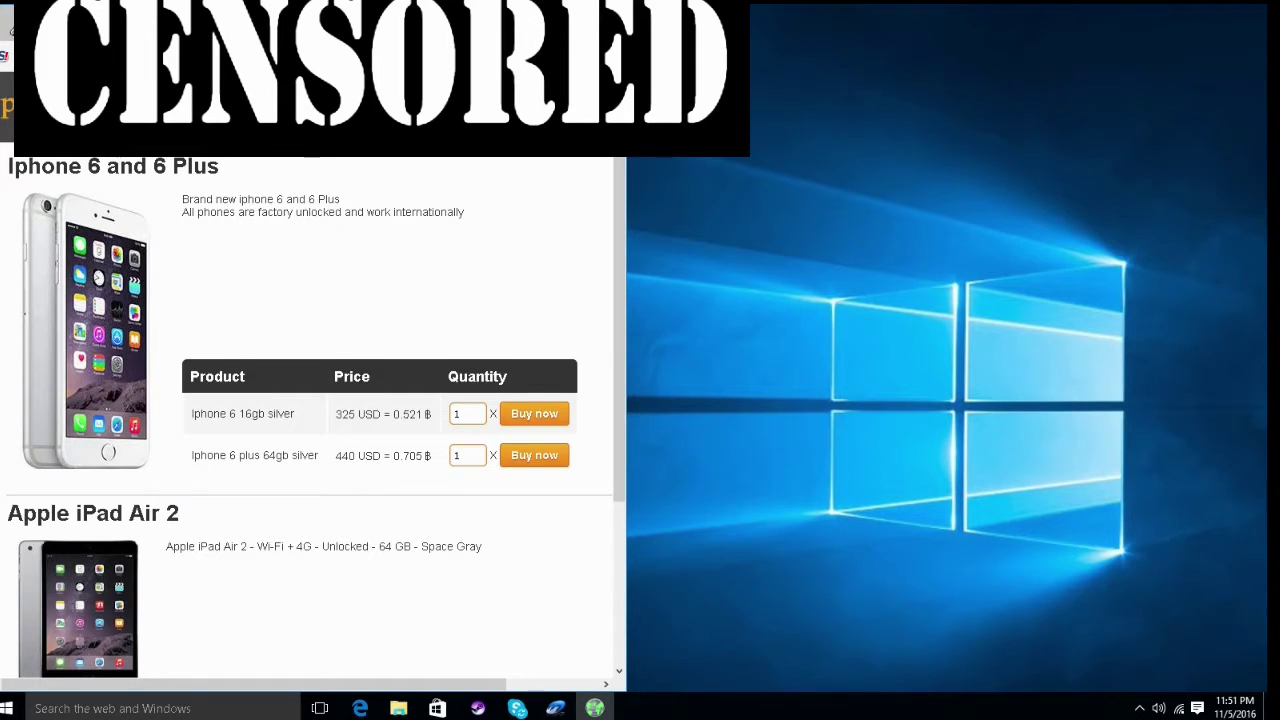
# Step: Maximize the browser with Win+Up while the iPhone 6 shop page shows
pyautogui.press('super+Up')
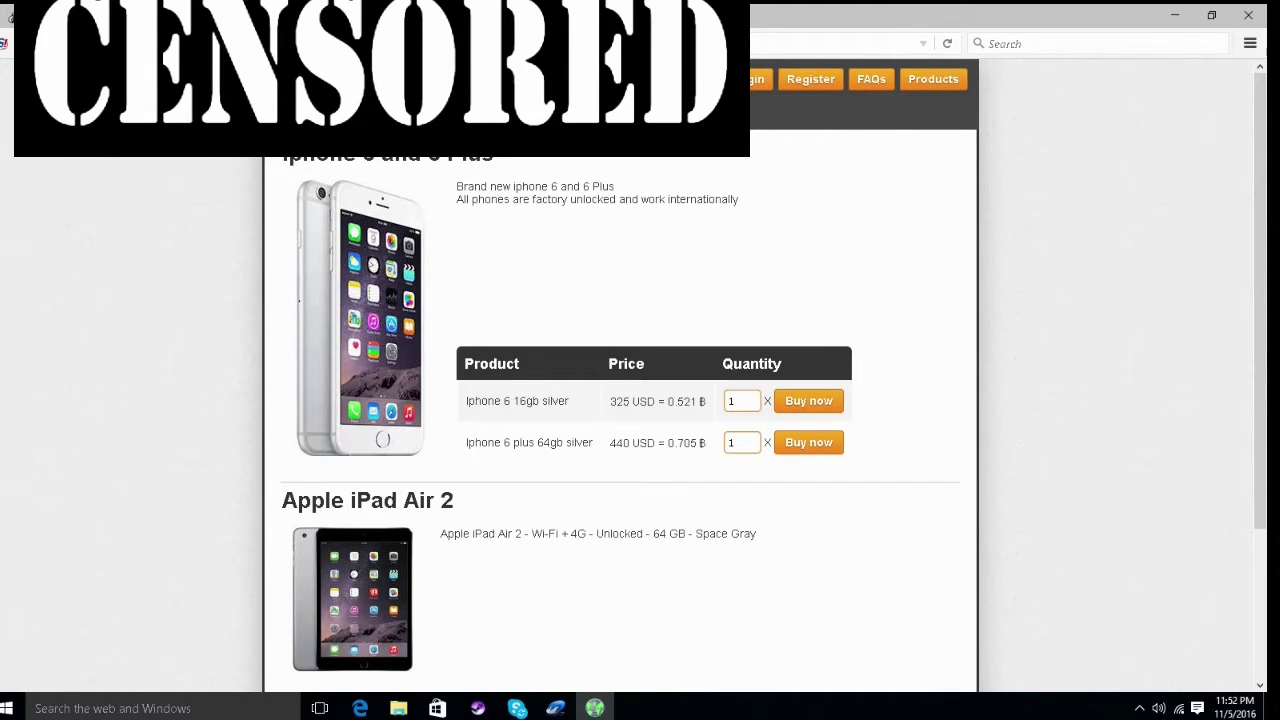
# Step: Go back to the Hidden Wiki's Marketplace Commercial Services link list
pyautogui.hotkey('alt', 'Left')
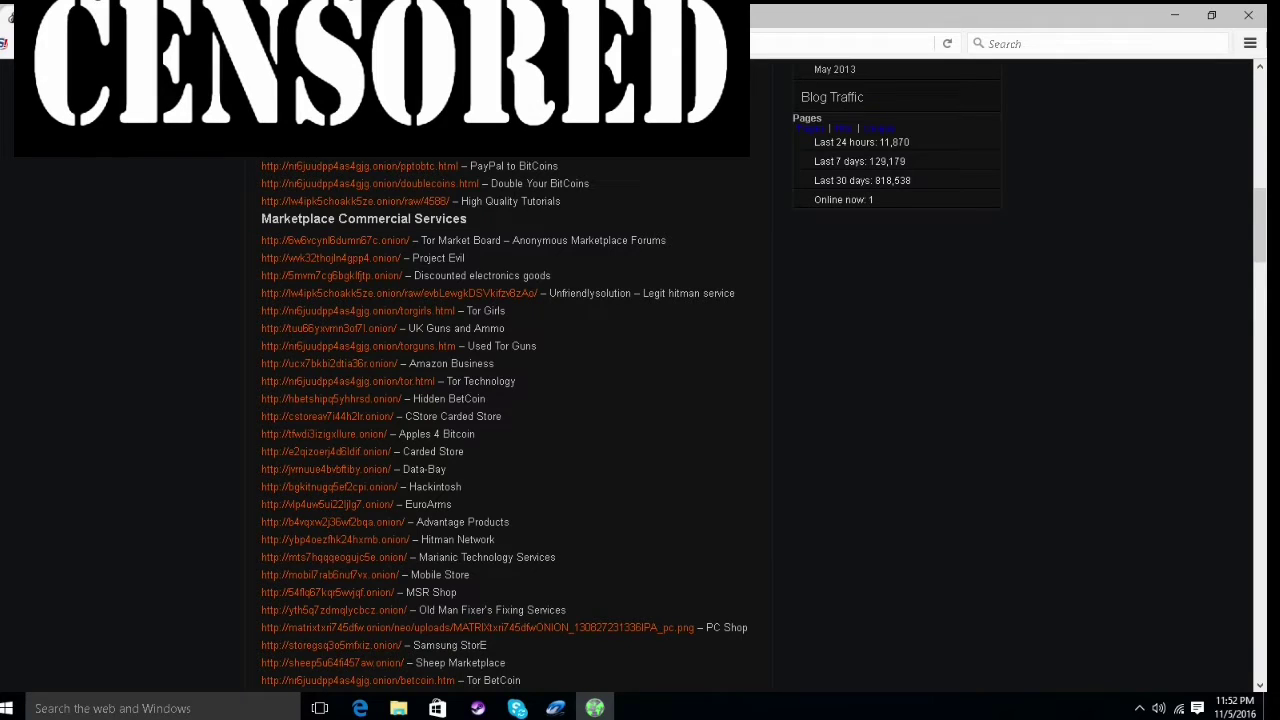